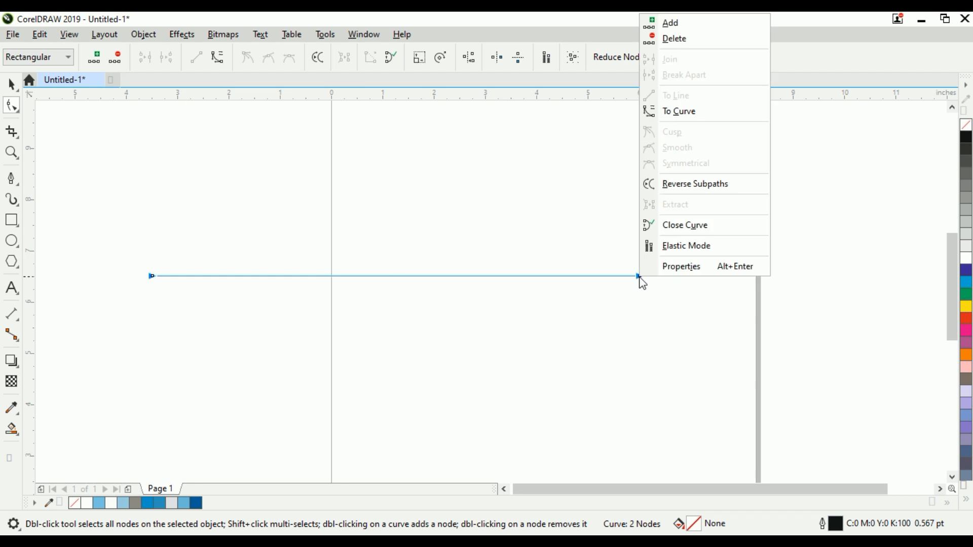
Step: Convert the straight line to a curve and bend it into an S-shaped wave by dragging its nodes and control handles
click(687, 114)
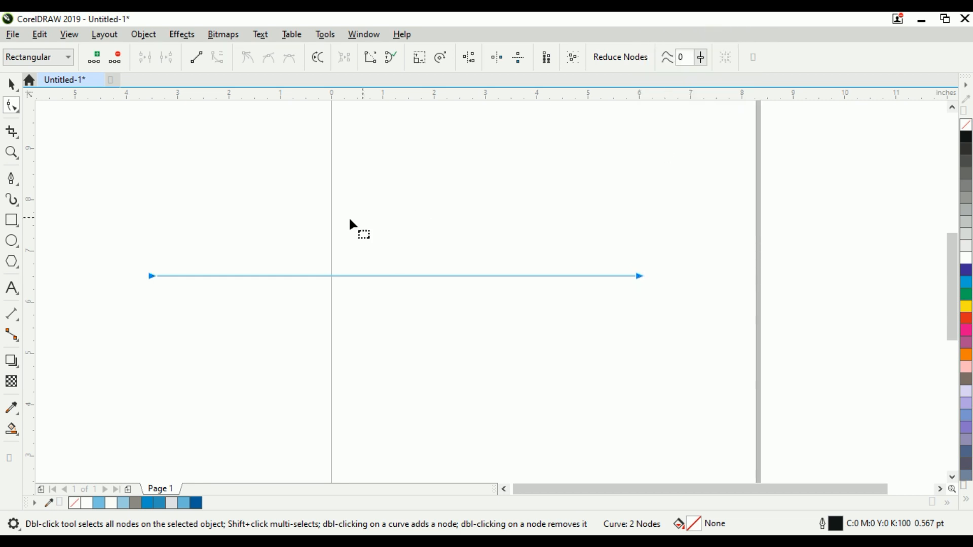
drag(117, 200, 257, 339)
drag(315, 277, 307, 134)
drag(479, 278, 475, 349)
scroll(345, 384, down, 2)
scroll(328, 280, up, 2)
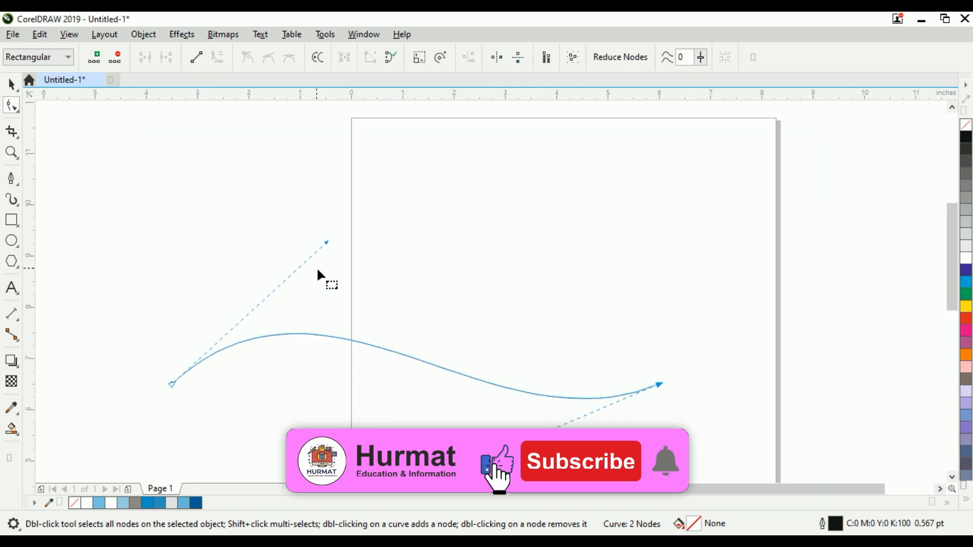
drag(326, 242, 333, 192)
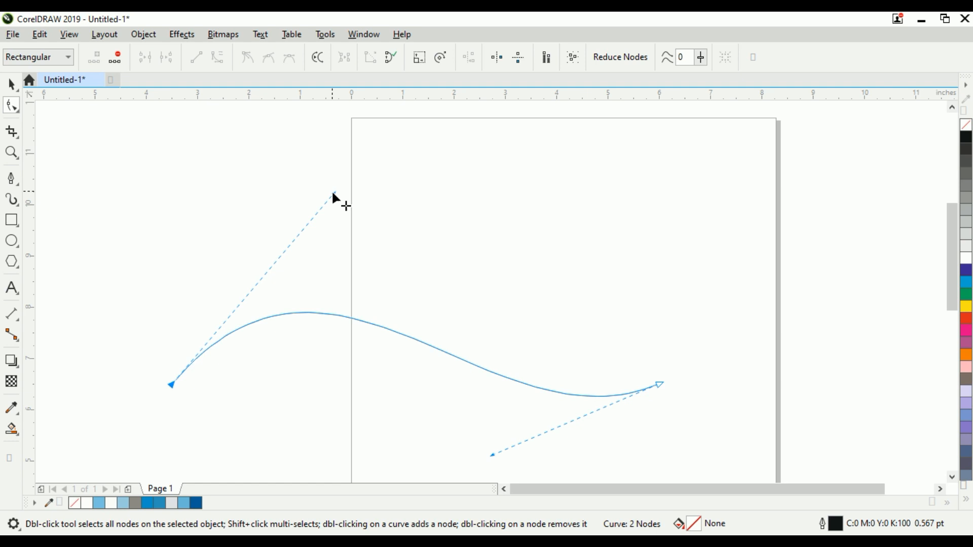
Step: Copy the wave curve and paste a duplicate in place
key(space)
scroll(265, 215, down, 2)
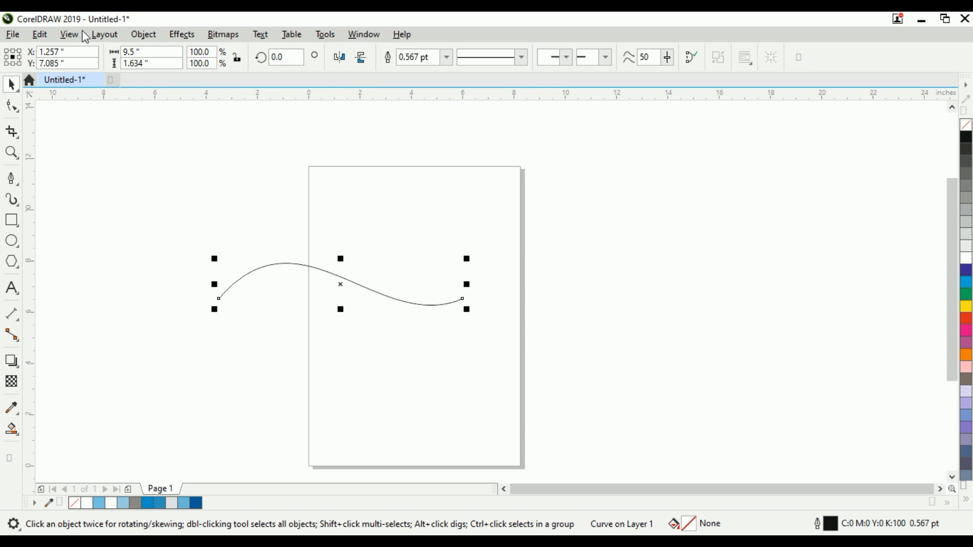
click(40, 34)
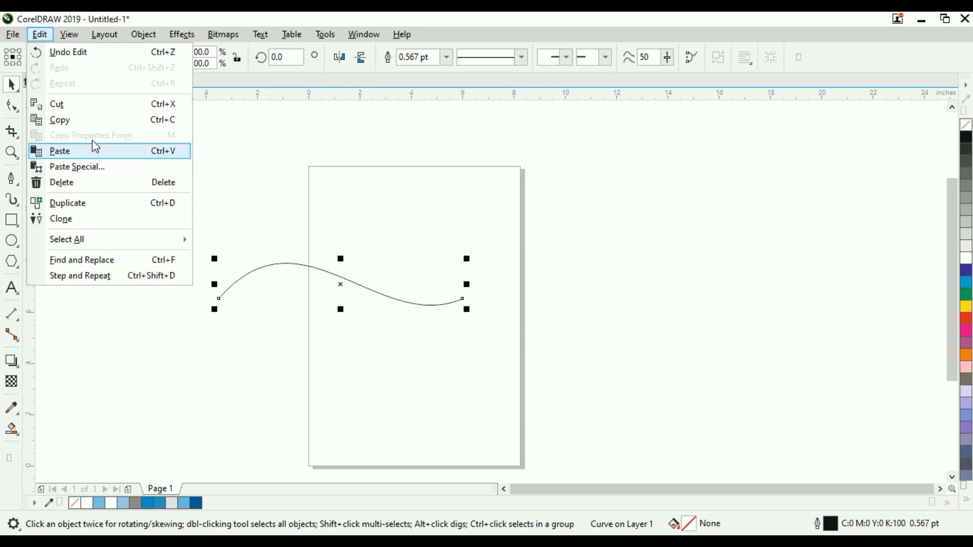
click(79, 120)
click(43, 36)
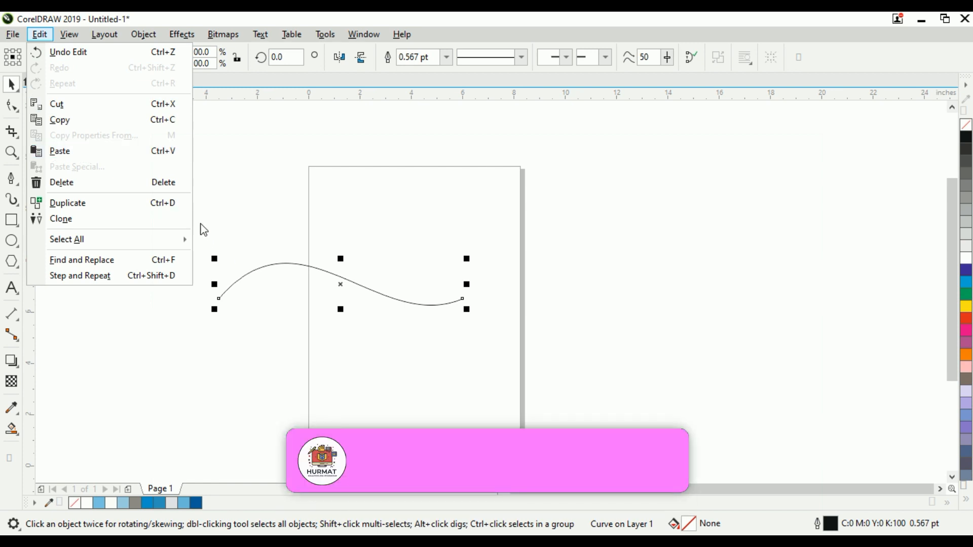
click(101, 152)
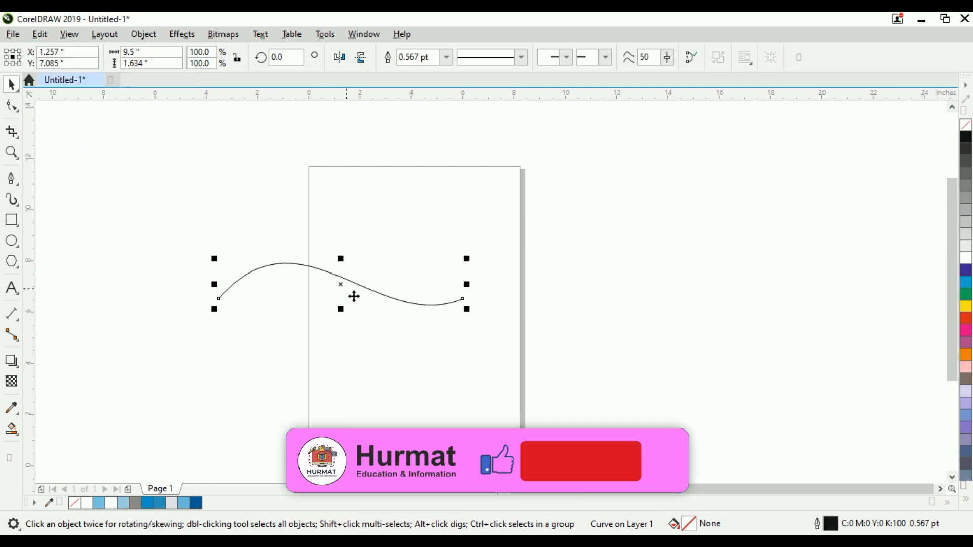
scroll(350, 292, up, 2)
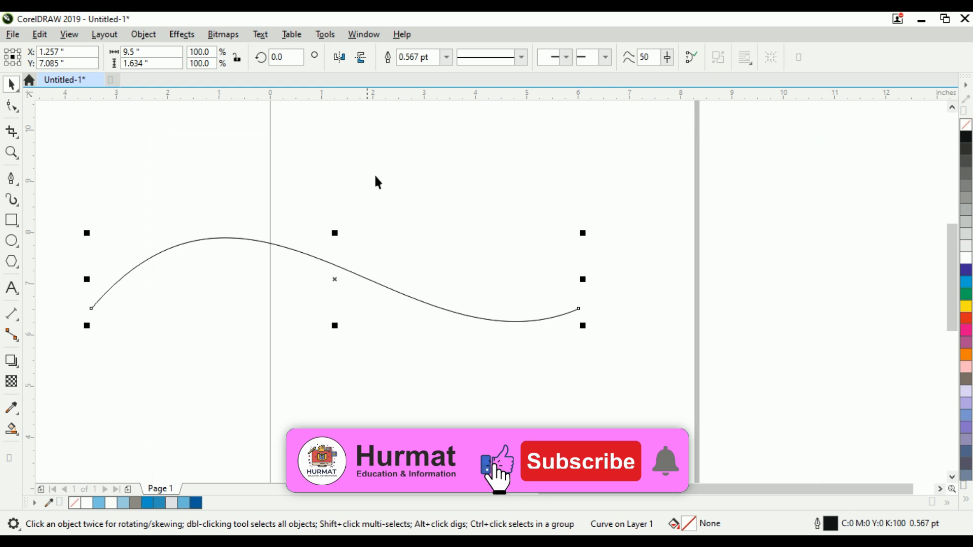
Step: Mirror the pasted copy vertically and horizontally
click(362, 56)
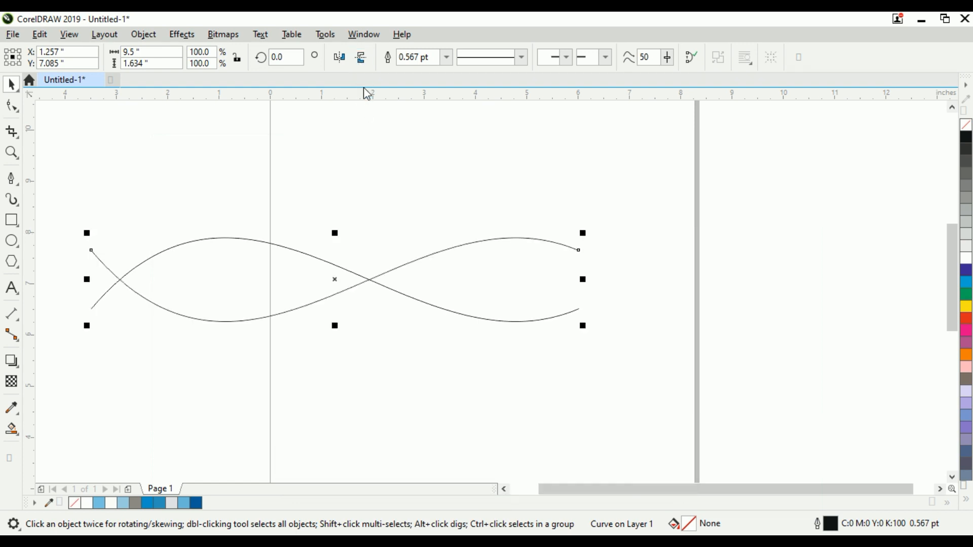
click(340, 58)
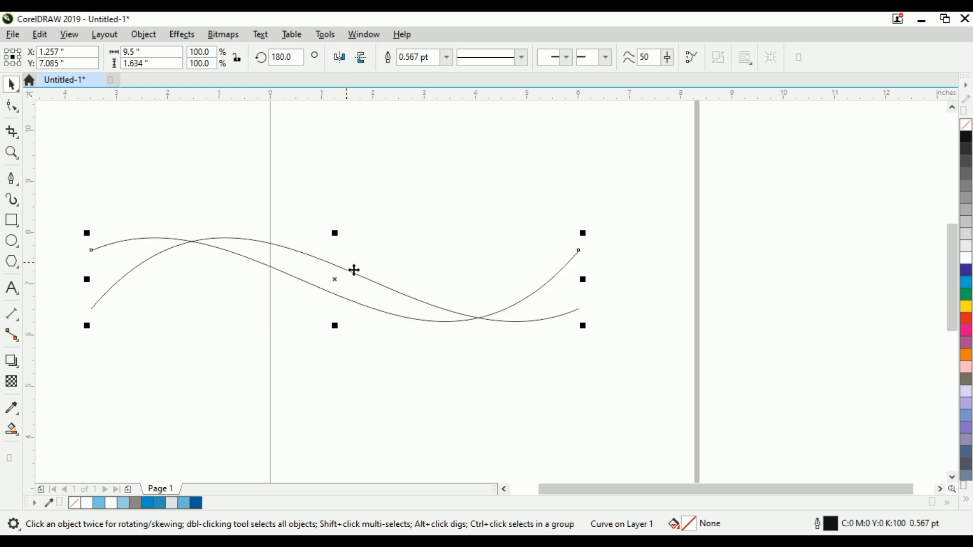
Step: Nudge the mirrored copy downward in four large steps, to about 5.8 inches Y
key(shift+Down)
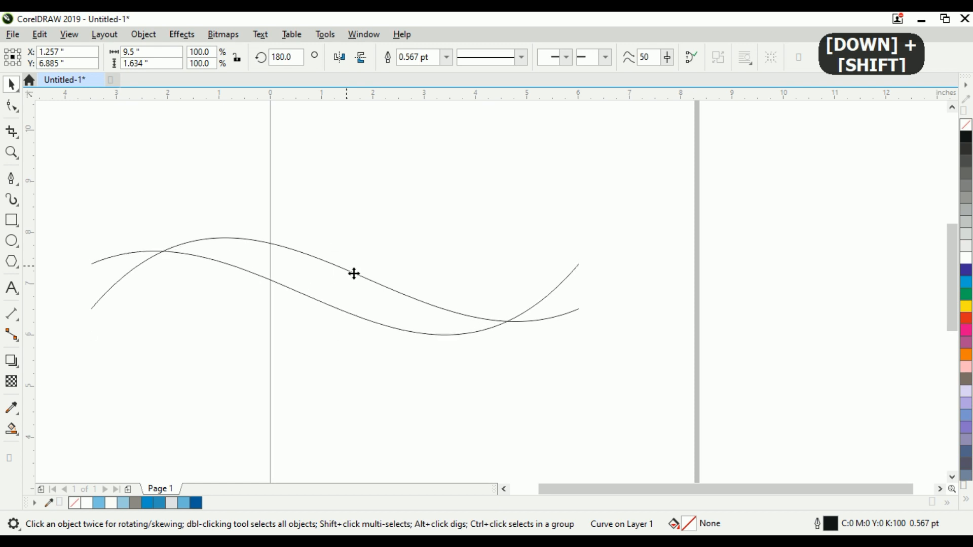
key(shift+Down)
key(shift+Down)
key(shift+Down)
key(shift+Down)
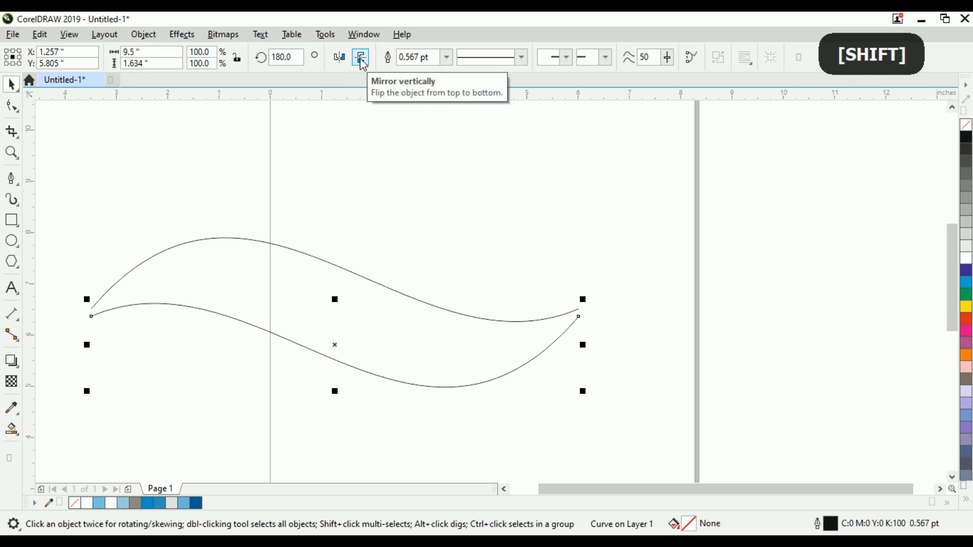
click(326, 163)
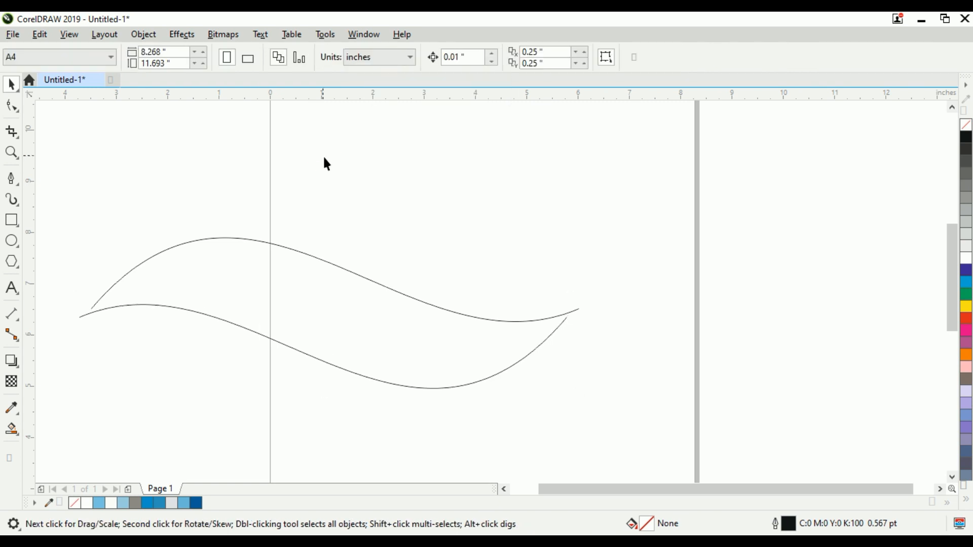
Step: Select both curves and align their centers vertically
click(188, 312)
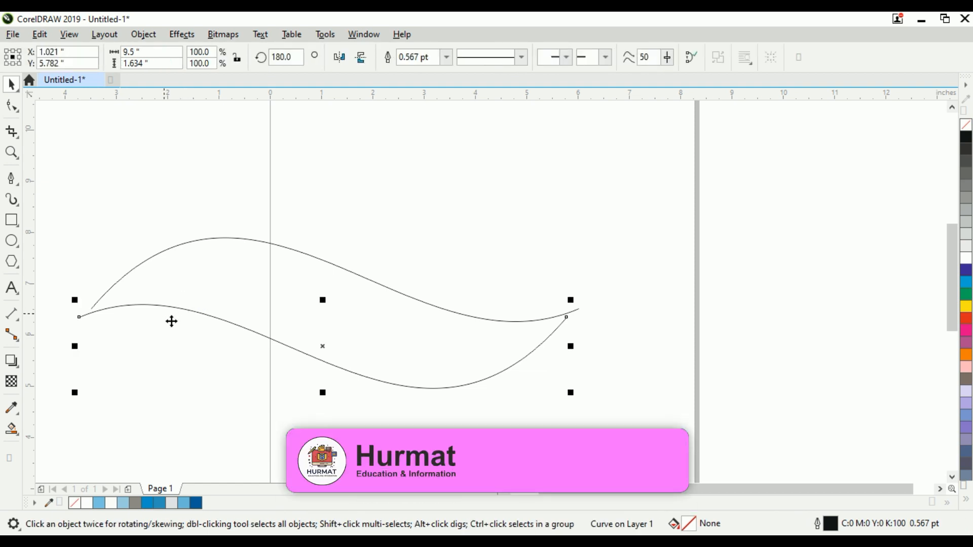
shift+click(160, 264)
key(c)
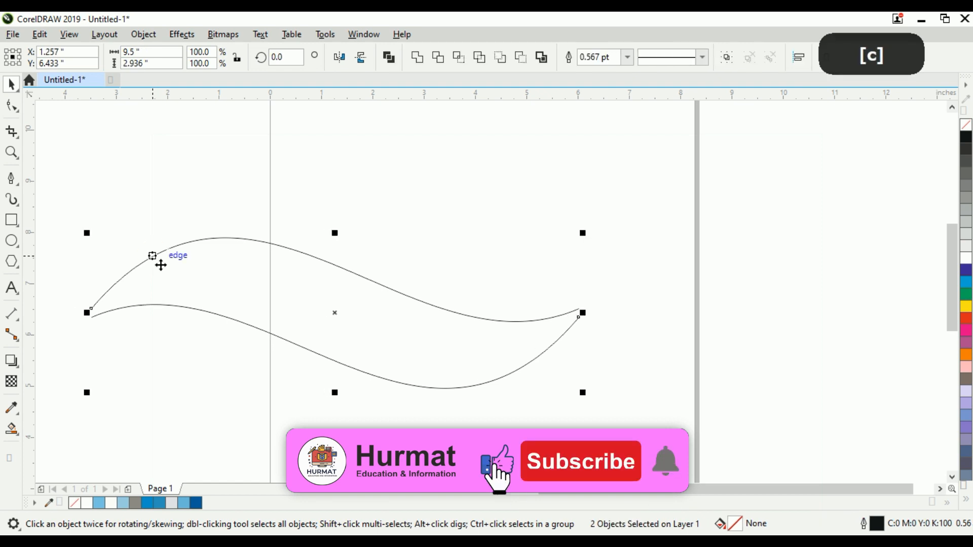
click(116, 202)
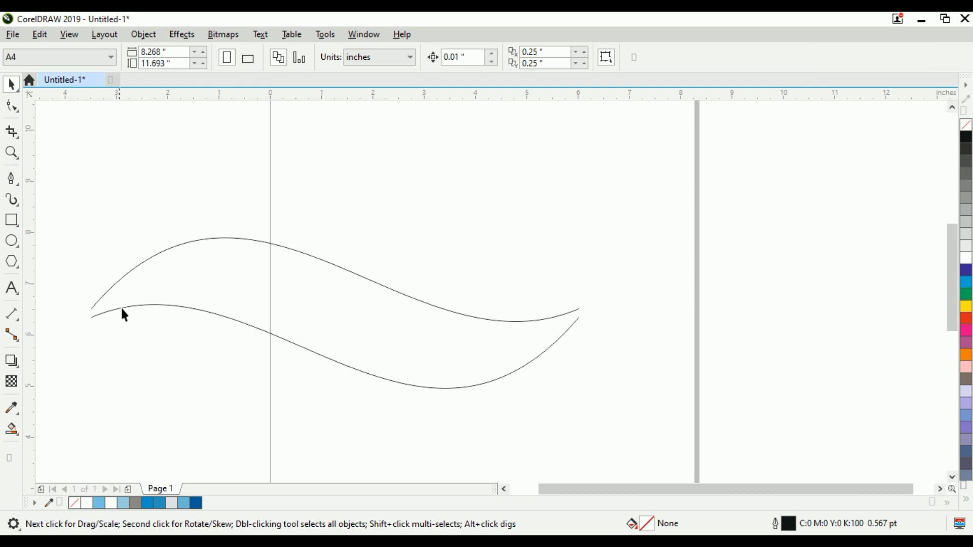
Step: Reshape the lower curve's end nodes and handles so its ends meet the upper curve's ends
click(180, 311)
click(12, 105)
drag(61, 251, 162, 358)
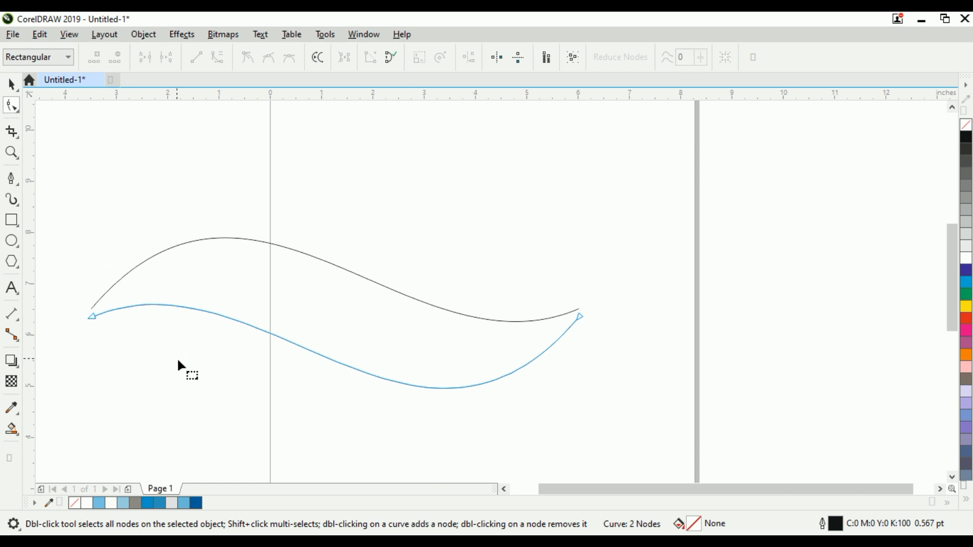
drag(80, 310, 136, 356)
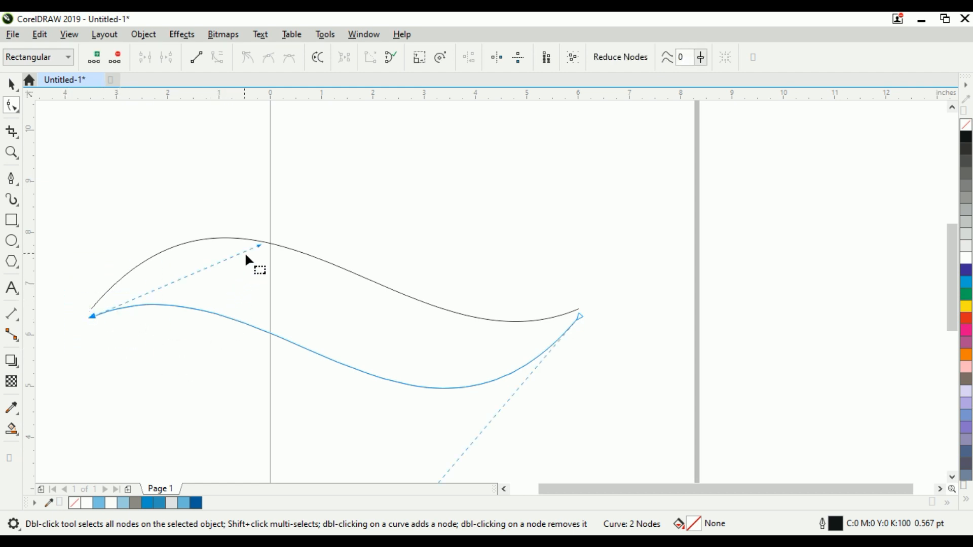
scroll(355, 233, down, 2)
drag(380, 364, 372, 394)
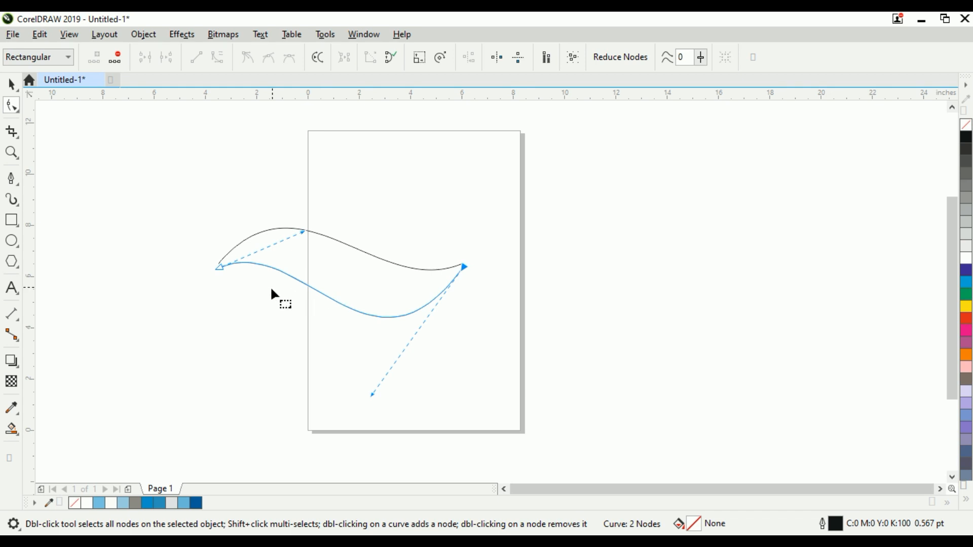
drag(220, 267, 215, 262)
scroll(220, 266, up, 2)
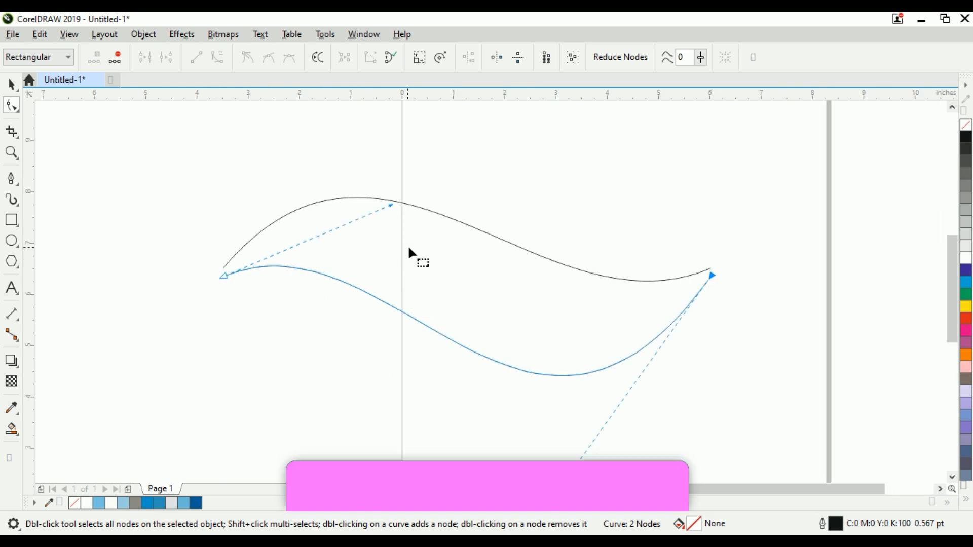
drag(392, 203, 391, 200)
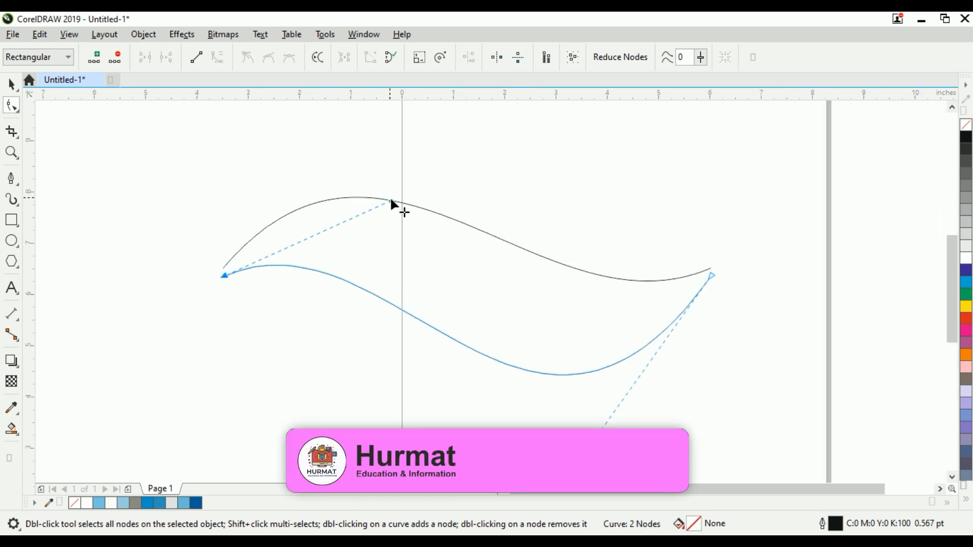
drag(680, 252, 725, 280)
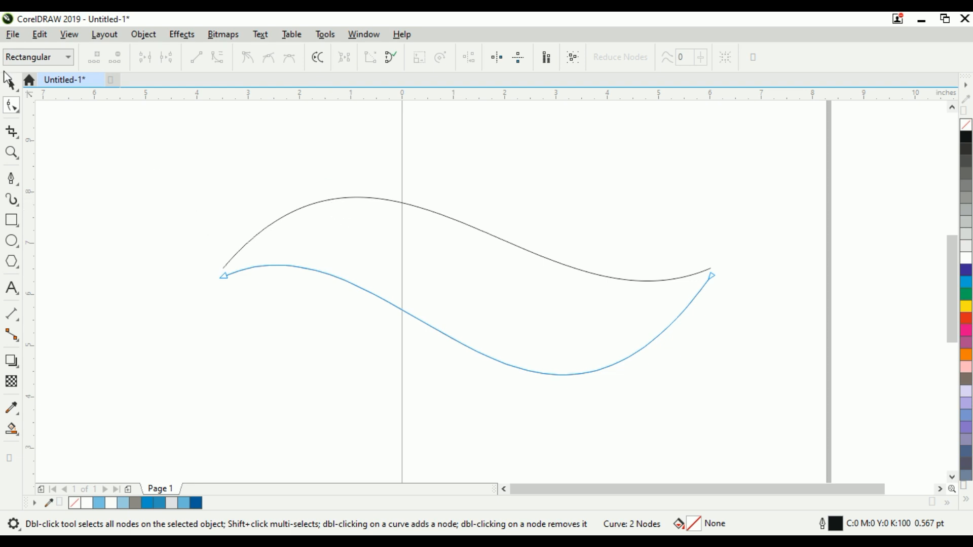
Step: Adjust the upper curve's control handles to deepen its arc
click(11, 84)
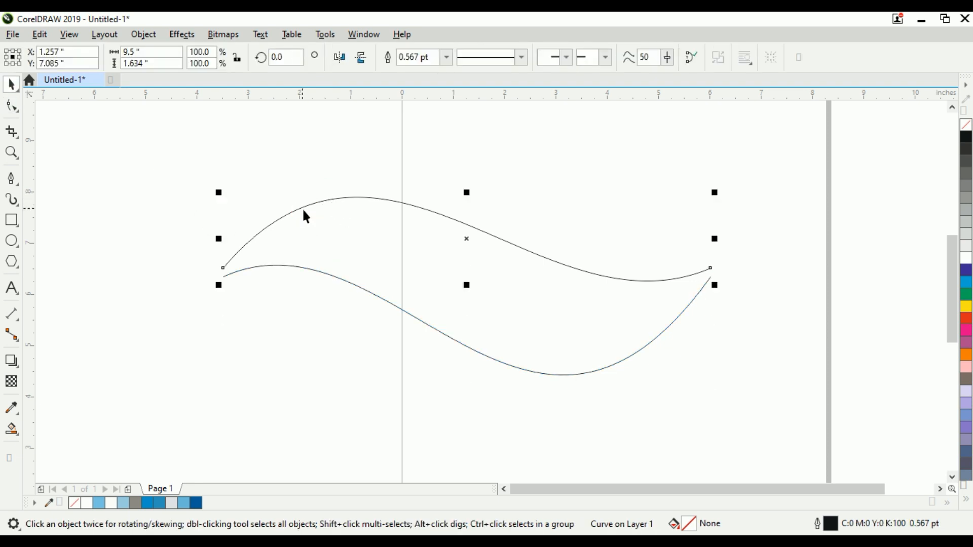
click(12, 106)
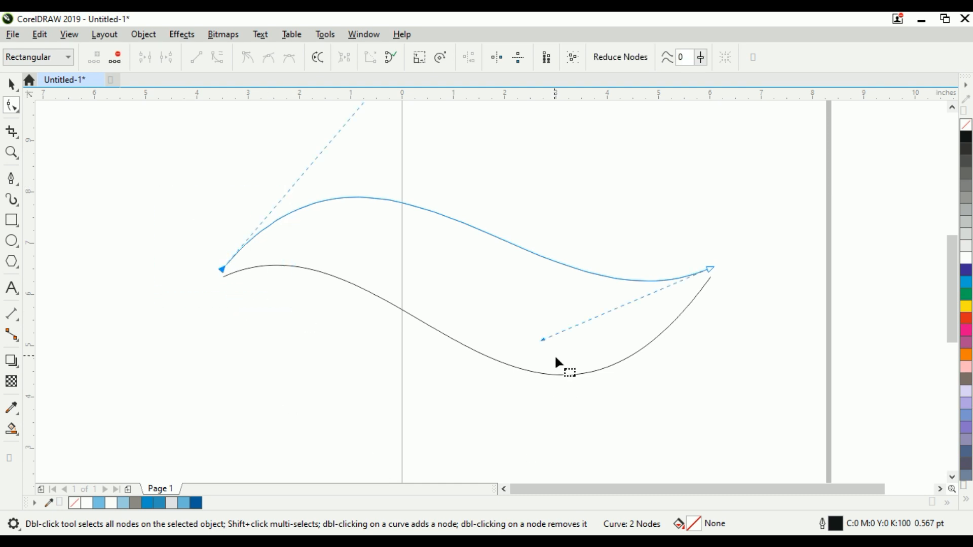
drag(548, 341, 543, 362)
scroll(437, 375, down, 2)
scroll(410, 229, up, 2)
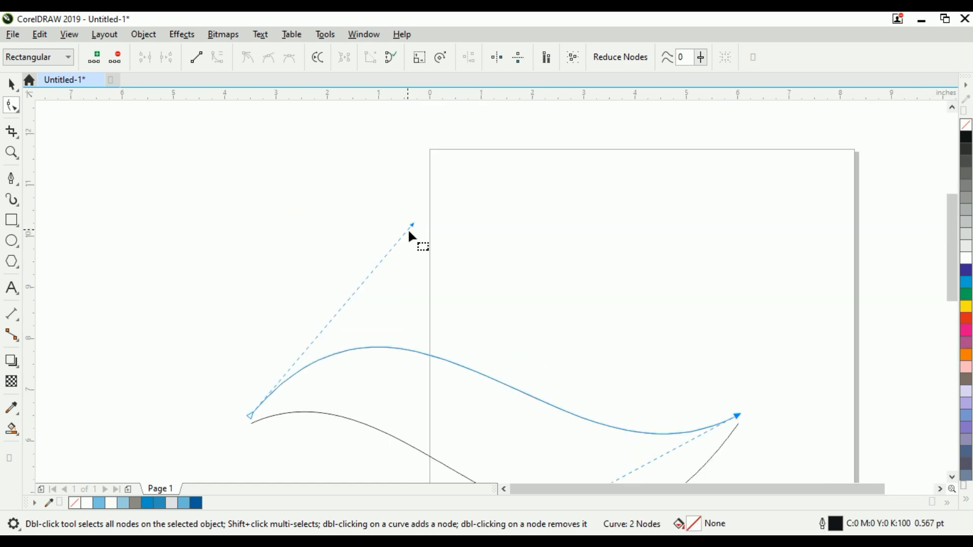
click(412, 226)
drag(414, 226, 406, 210)
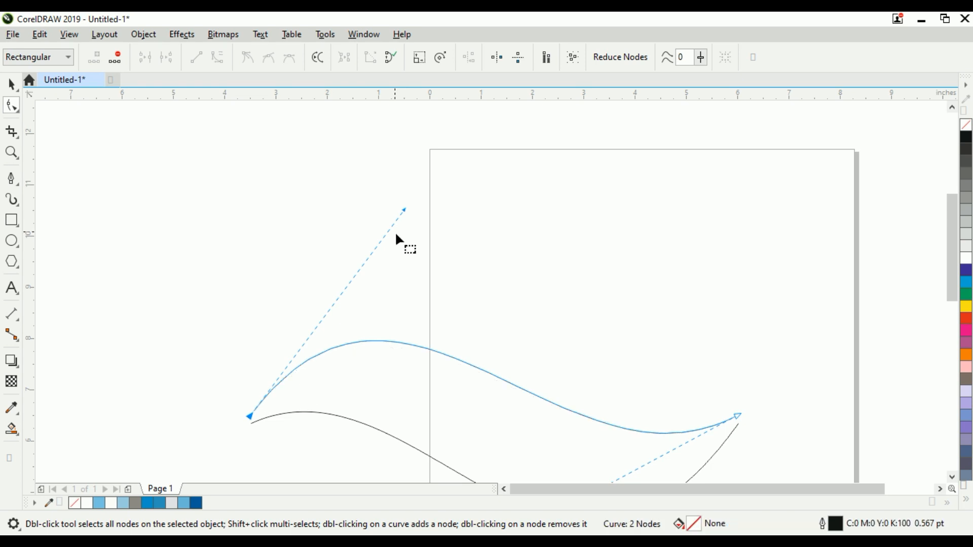
scroll(372, 227, down, 3)
double_click(12, 84)
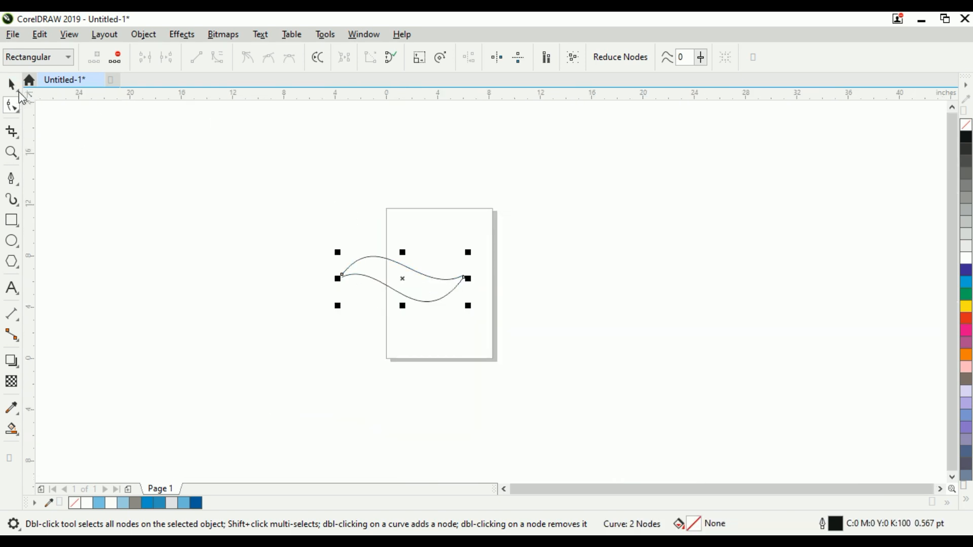
click(400, 230)
scroll(398, 231, up, 2)
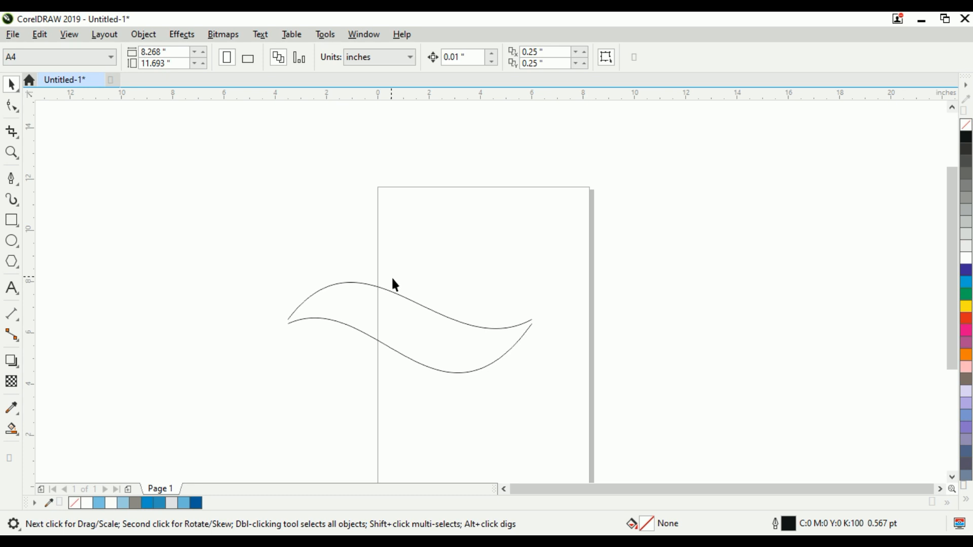
scroll(440, 289, up, 2)
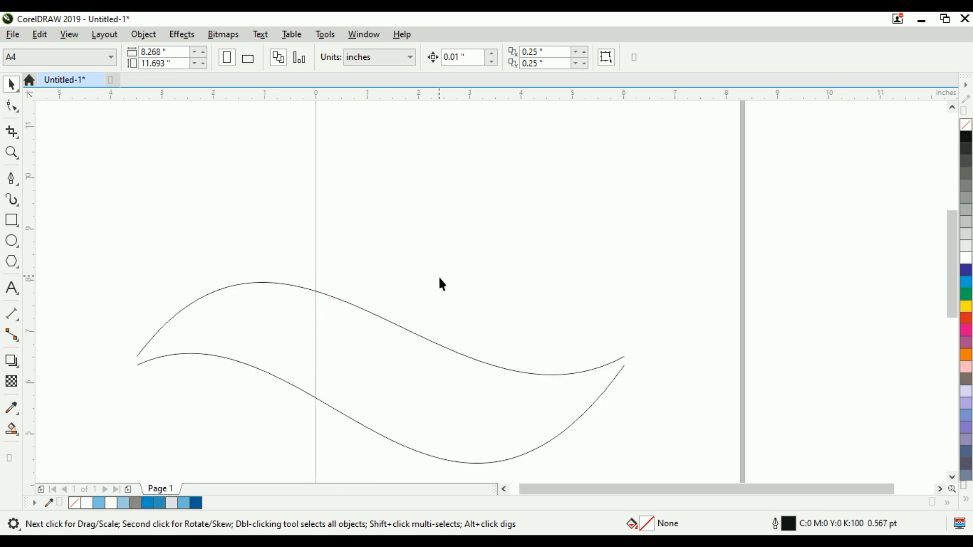
Step: Raise the upper curve slightly, to about 7.42 inches Y, and place a duplicate of it just above
double_click(392, 324)
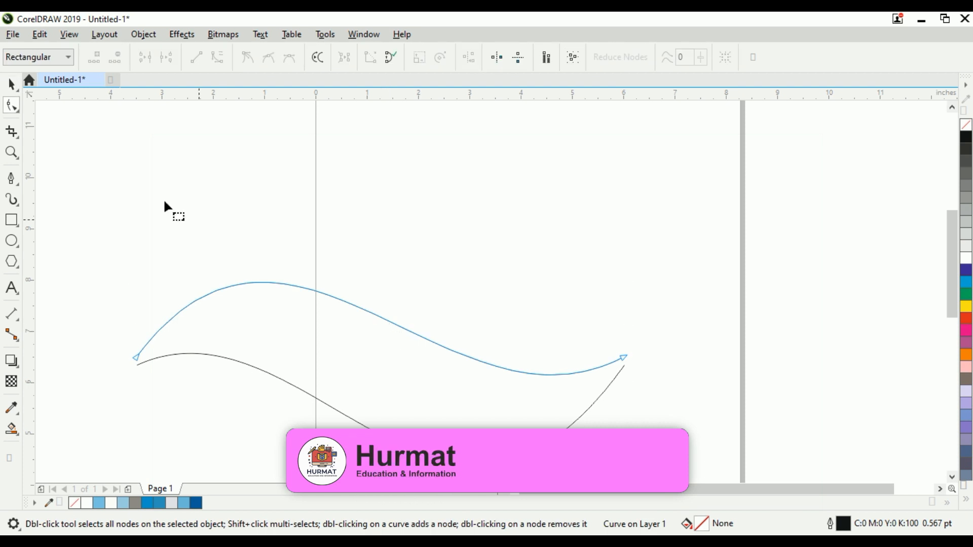
click(11, 83)
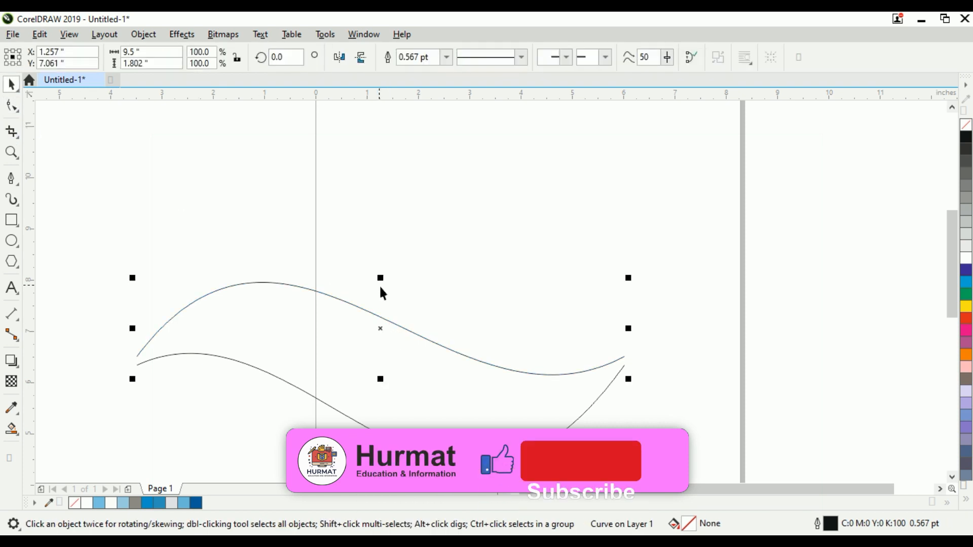
drag(385, 334, 393, 308)
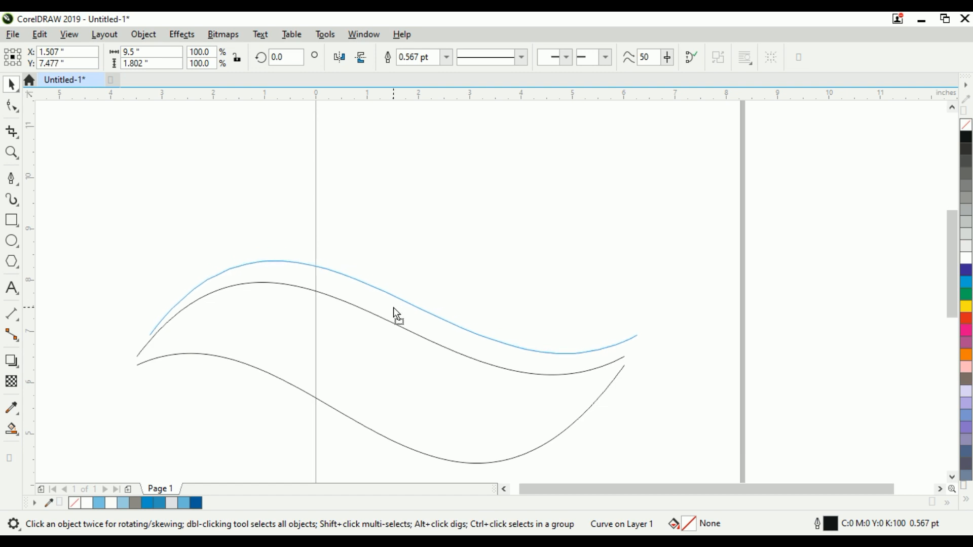
drag(394, 308, 389, 311)
click(389, 311)
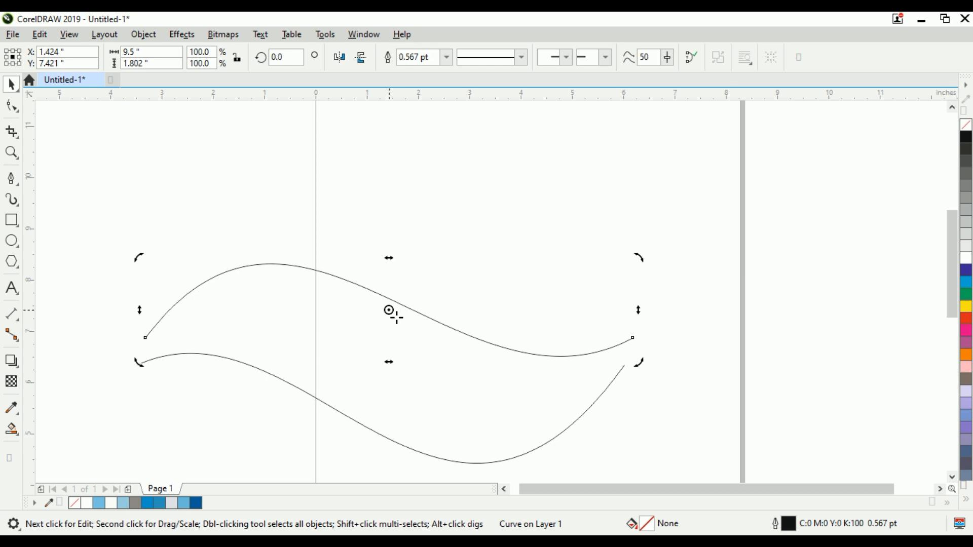
click(413, 330)
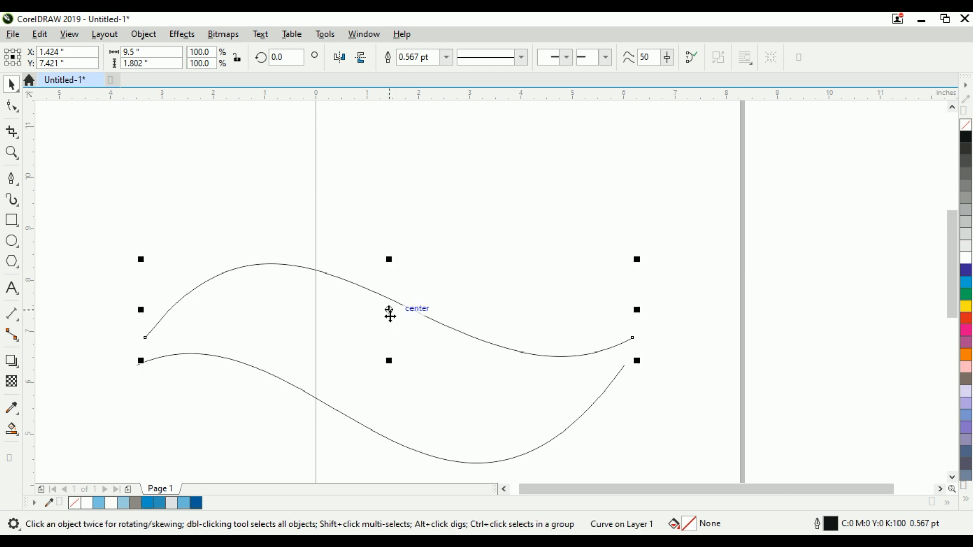
mouse_move(389, 311)
mouse_down()
mouse_move(394, 319)
mouse_move(390, 285)
mouse_move(390, 294)
mouse_up()
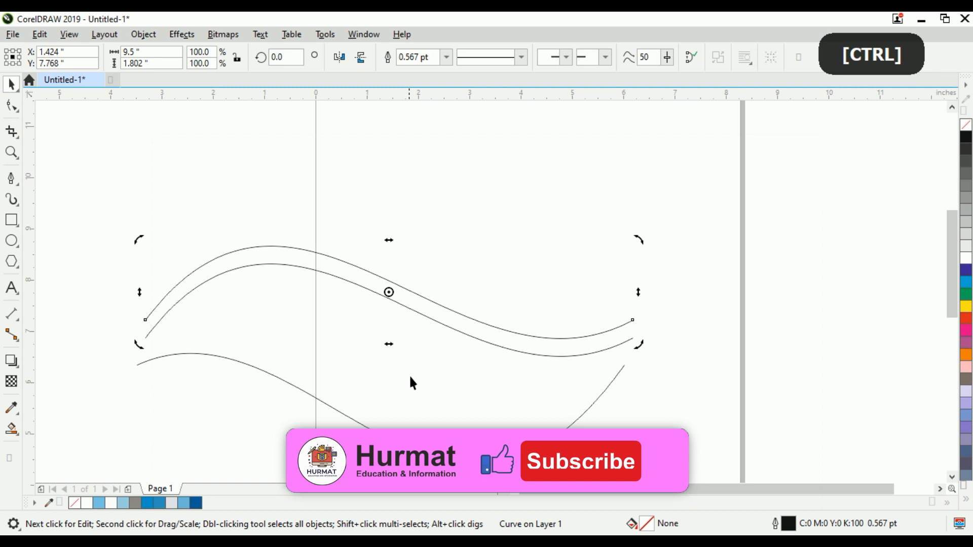
Step: Create a mirrored copy of the upper wave curve extending to the right of the wave's right end
click(426, 404)
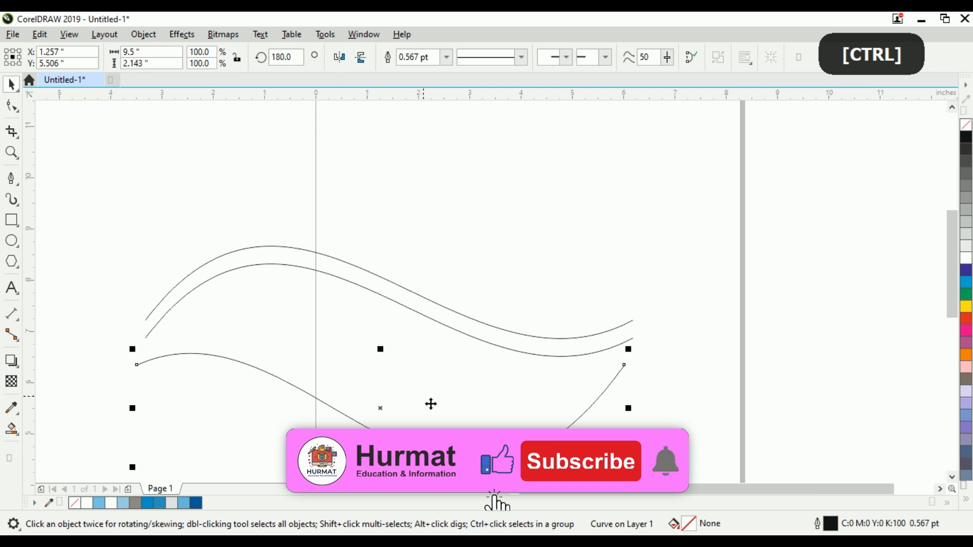
click(370, 272)
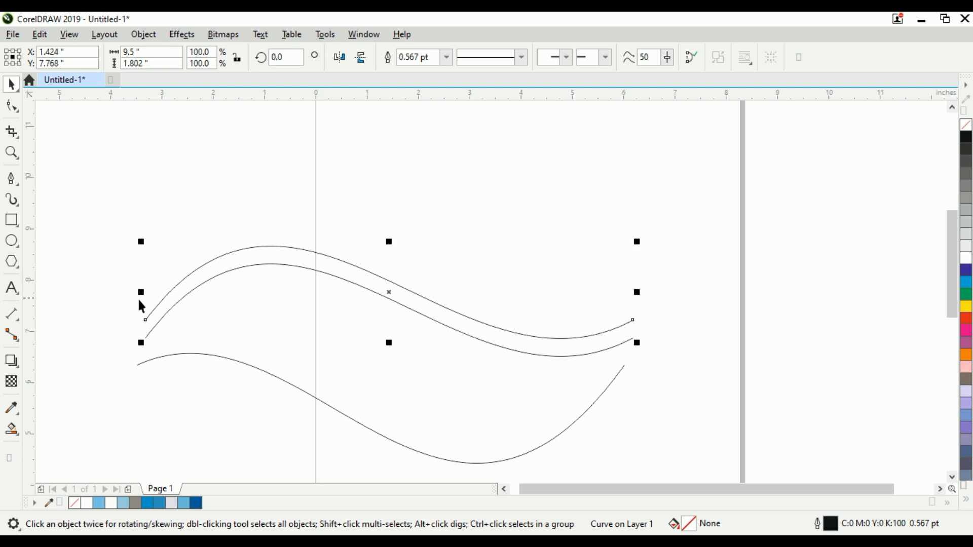
drag(146, 302, 337, 284)
drag(595, 296, 674, 314)
click(642, 332)
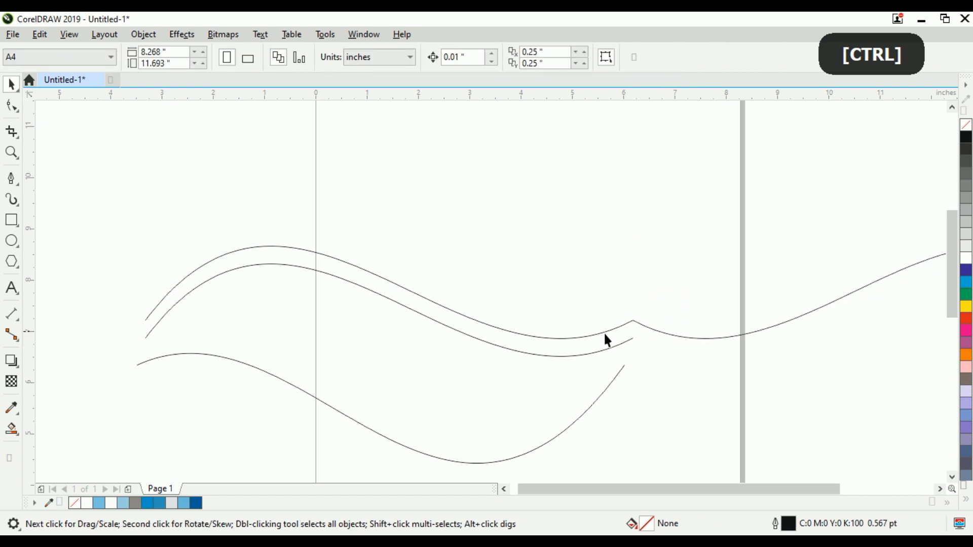
Step: Move the new curve leftward so it overlaps the wave's centre, at about X 6.3 in, Y 7.06 in
scroll(605, 335, down, 2)
double_click(755, 305)
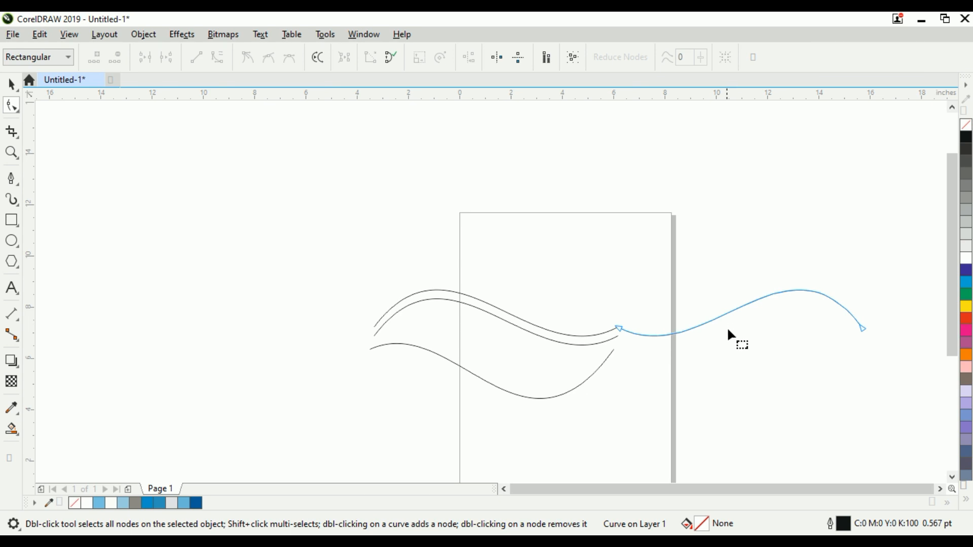
click(11, 83)
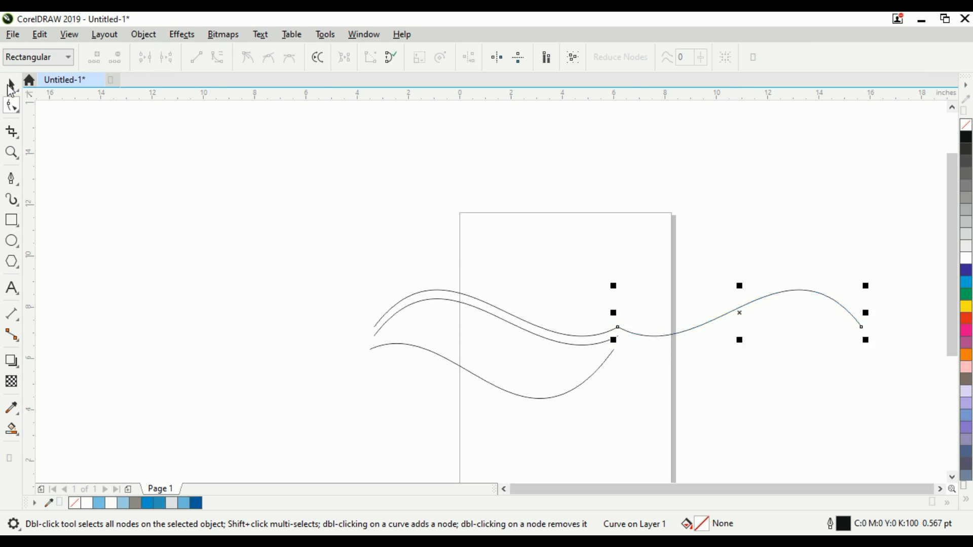
scroll(745, 337, up, 2)
drag(736, 294, 473, 341)
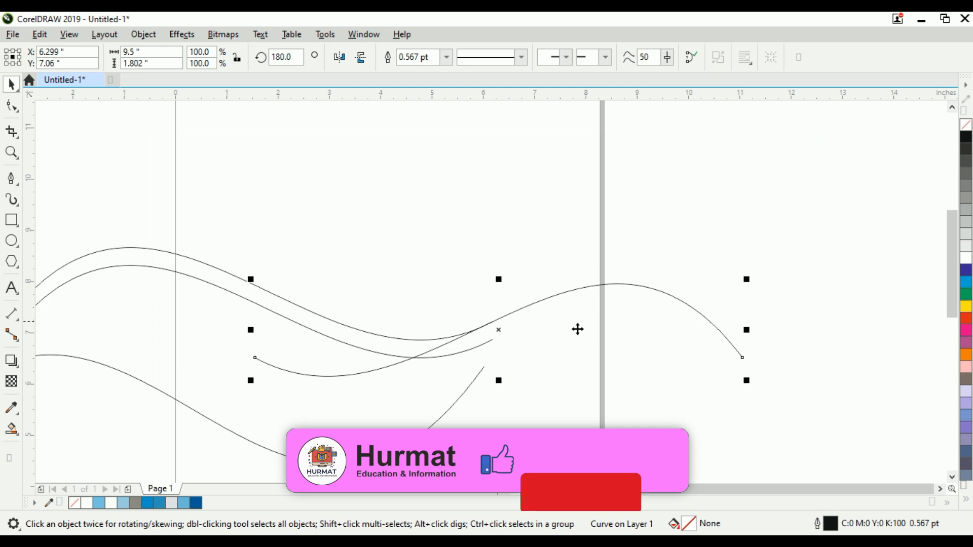
scroll(479, 334, up, 3)
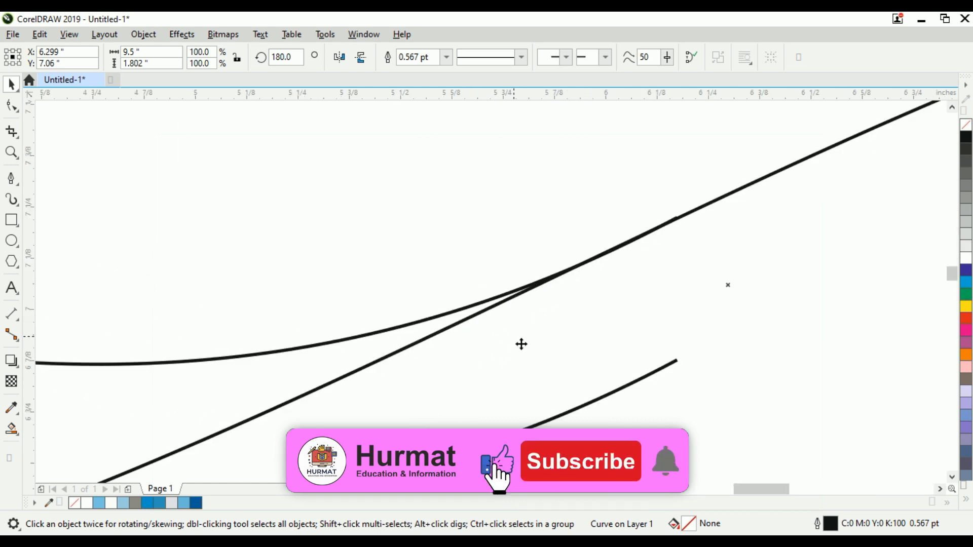
scroll(522, 344, down, 4)
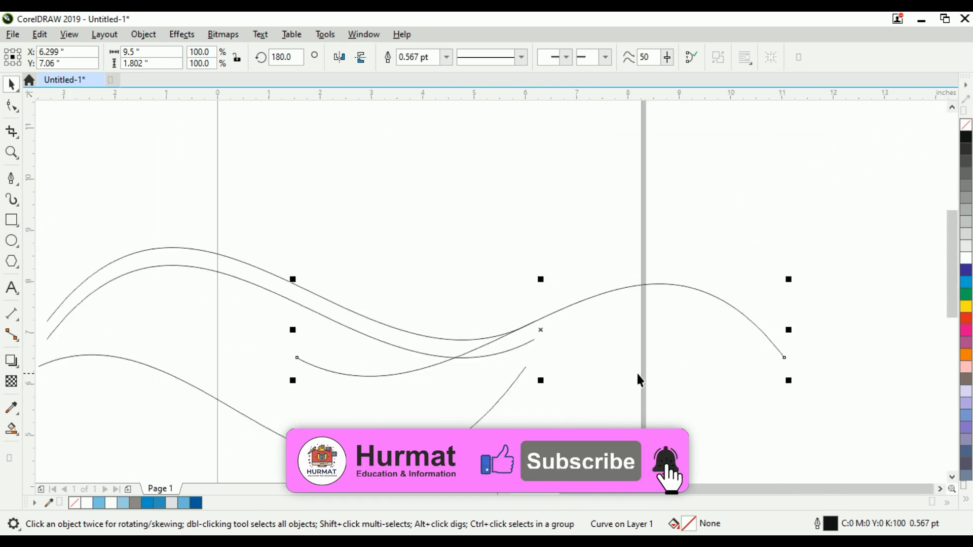
scroll(632, 373, down, 2)
scroll(637, 390, down, 2)
click(598, 394)
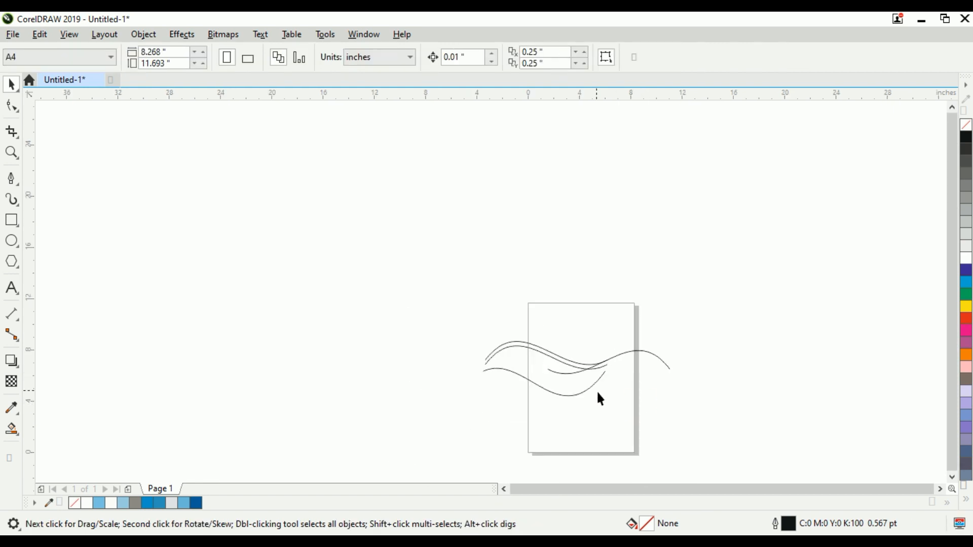
scroll(596, 391, up, 2)
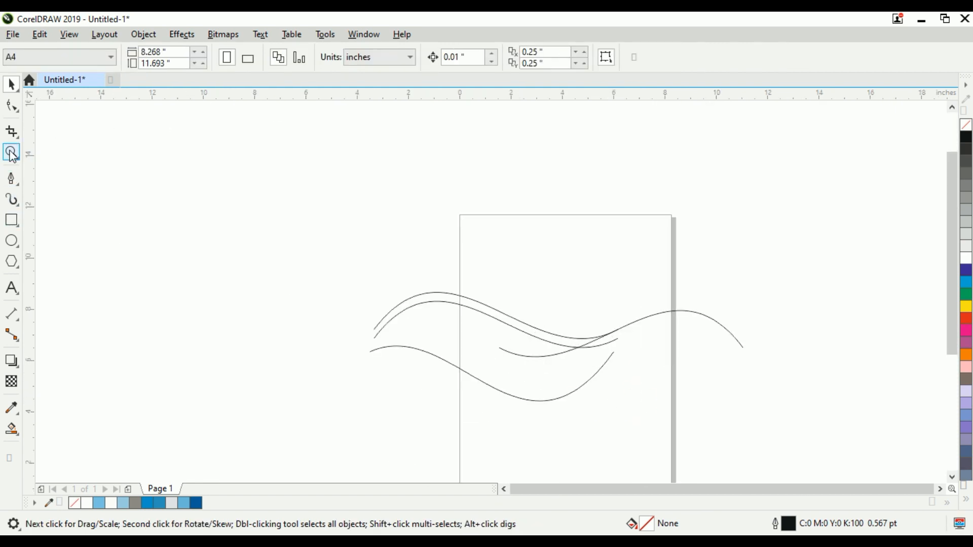
Step: Draw an ellipse about 10.2 by 9 inches over the waves and nudge it slightly down
click(12, 247)
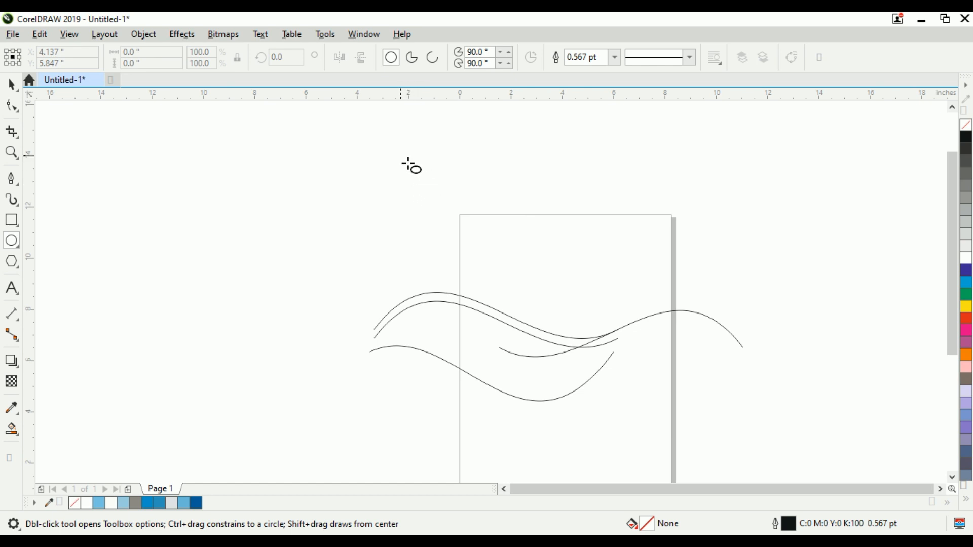
mouse_move(424, 169)
mouse_down()
mouse_move(527, 296)
mouse_move(698, 410)
mouse_up()
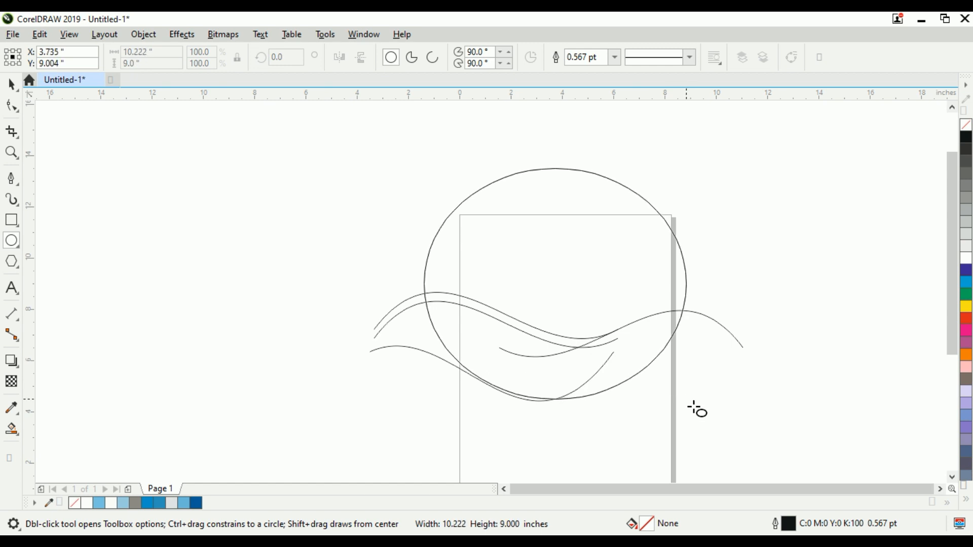
drag(698, 409, 698, 410)
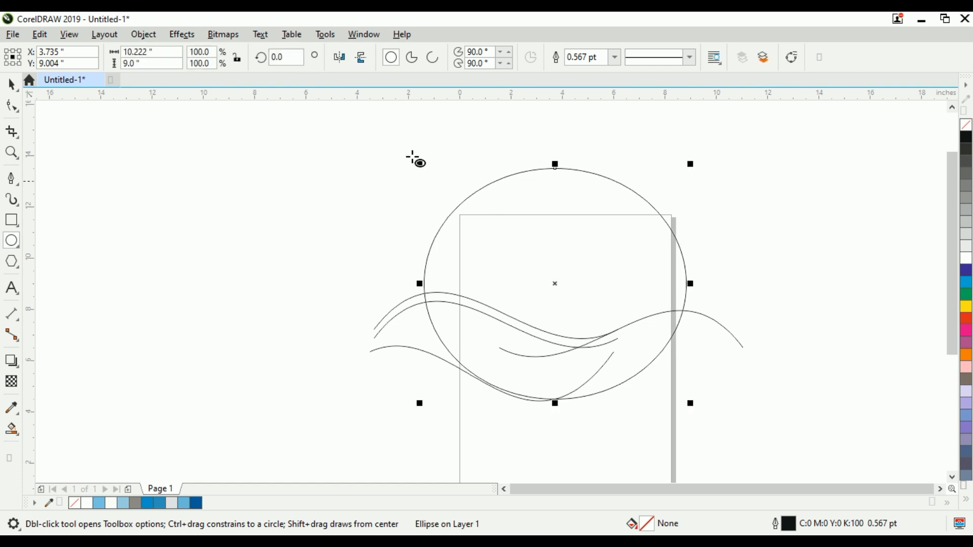
click(11, 83)
drag(555, 245, 550, 272)
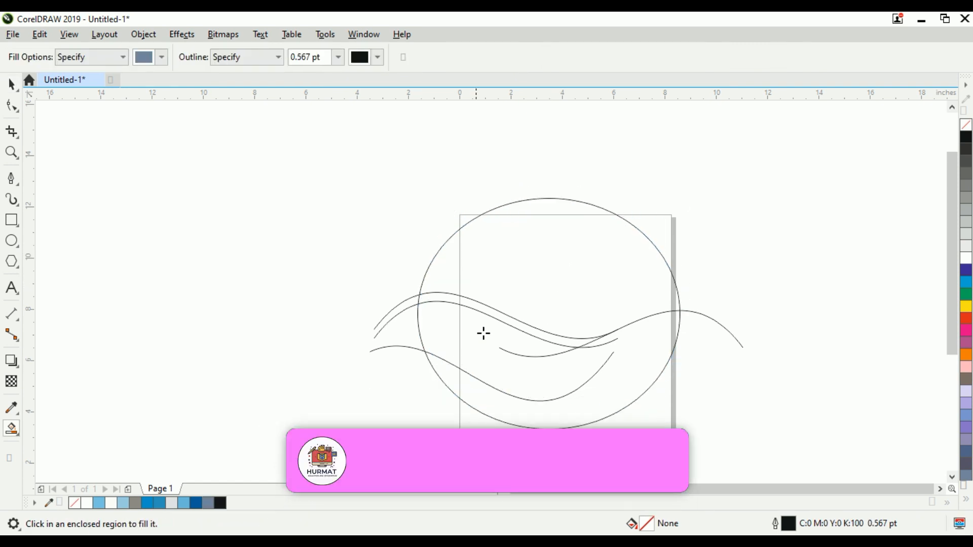
Step: Smart-fill the region inside the ellipse above the upper wave curve with grey-blue
click(520, 267)
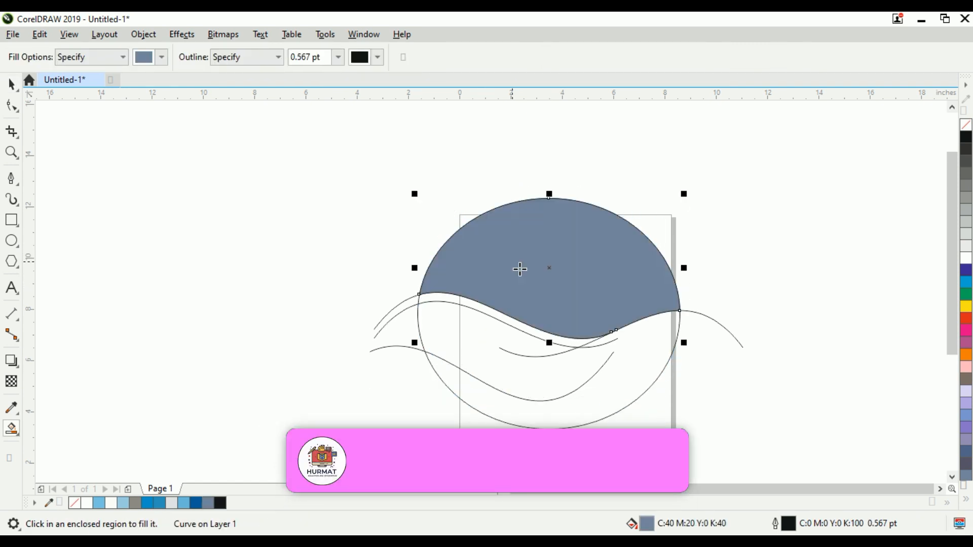
click(13, 84)
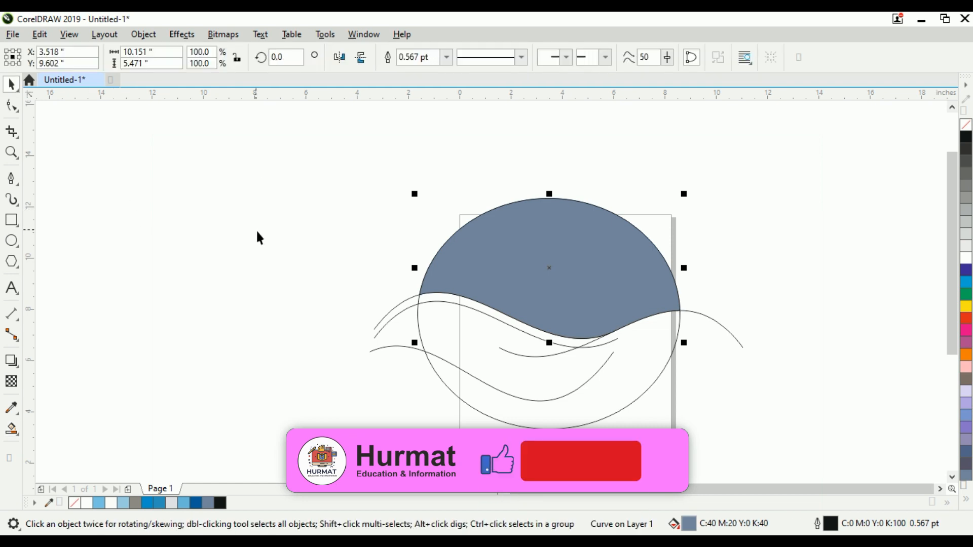
Step: Select the added wave curve on the right side of the design
click(762, 349)
click(734, 337)
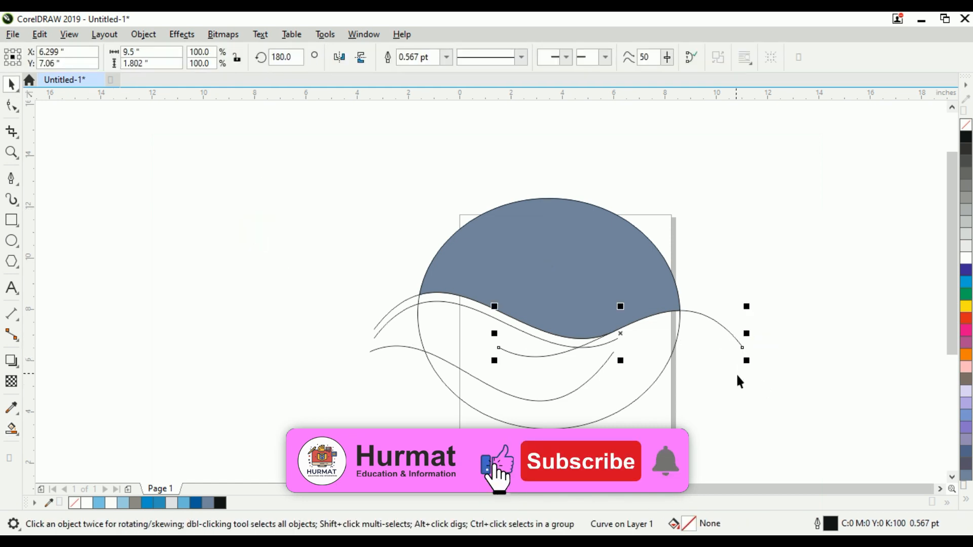